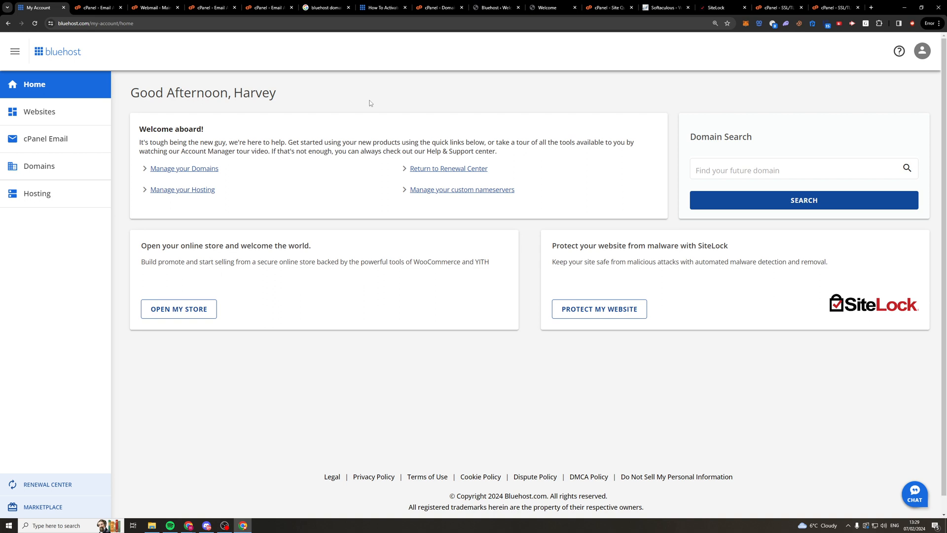
# - Open the Welcome website's WordPress admin and search the new plugins for "backup"
pyautogui.click(84, 116)
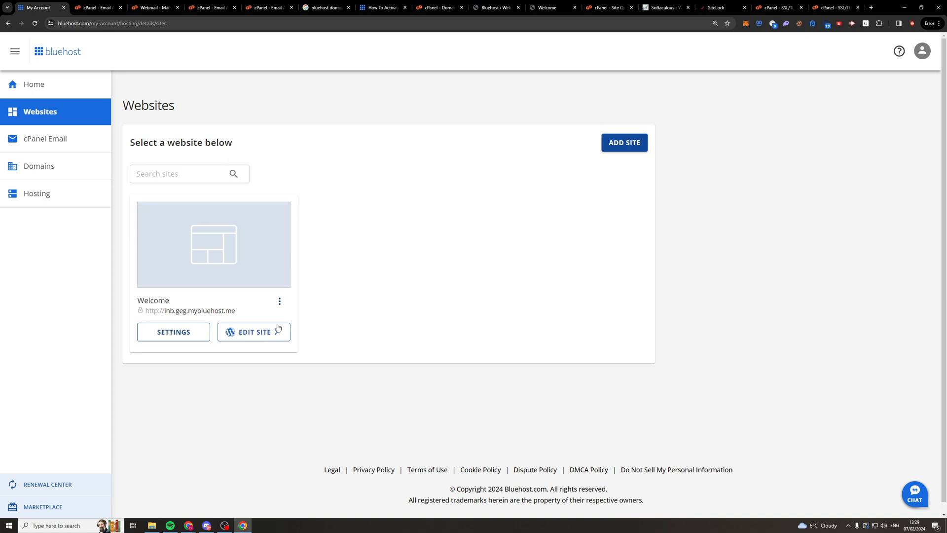
pyautogui.click(254, 339)
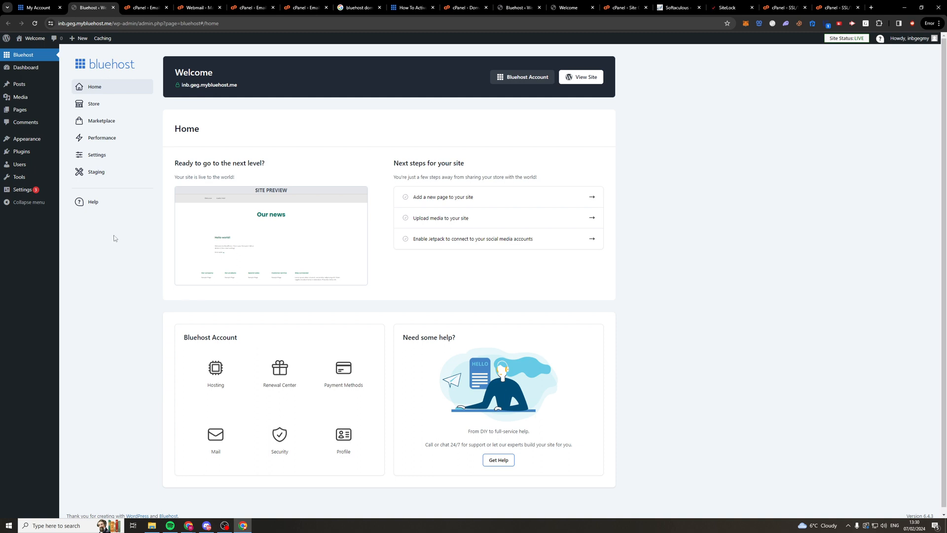
pyautogui.moveTo(32, 157)
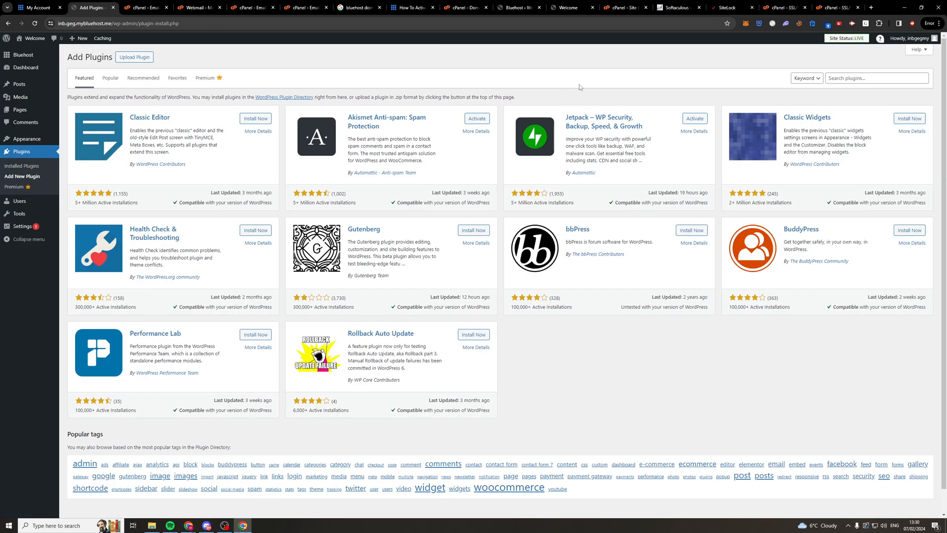
pyautogui.click(849, 80)
pyautogui.write('b')
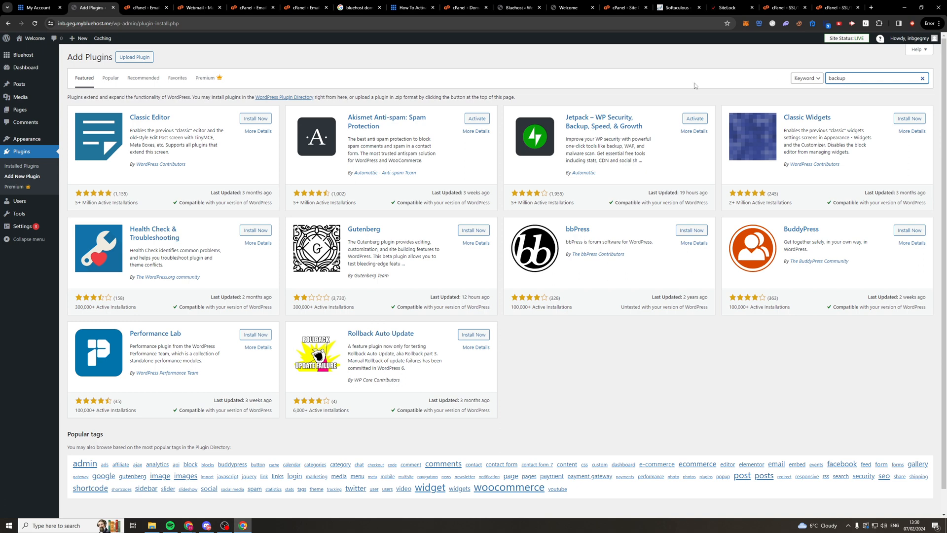
pyautogui.write('ackup')
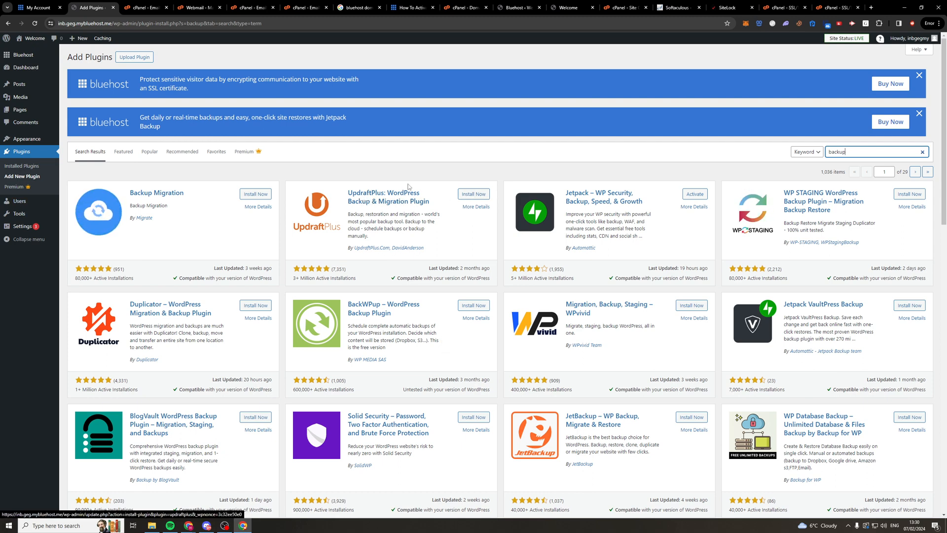
# - Install and activate the UpdraftPlus backup and migration plugin, and dismiss its welcome tour
pyautogui.click(473, 194)
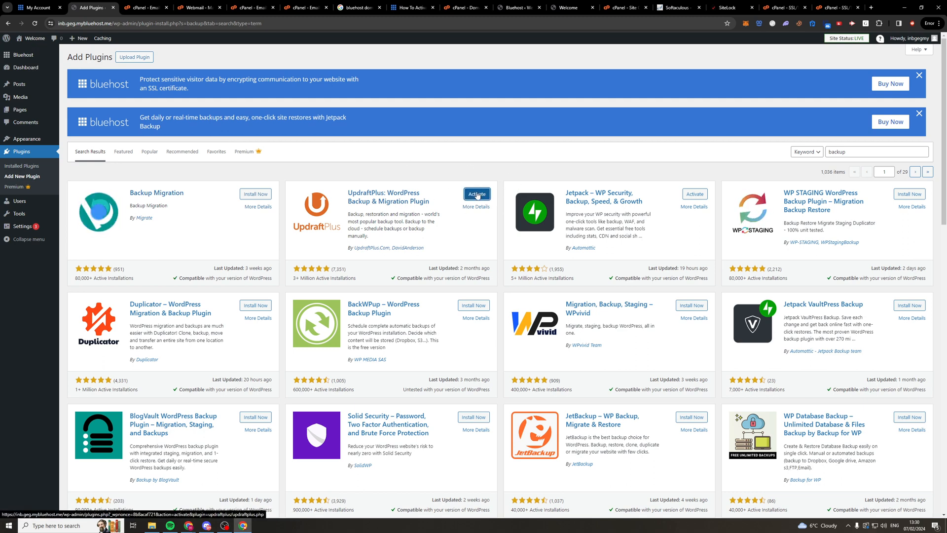
pyautogui.click(477, 195)
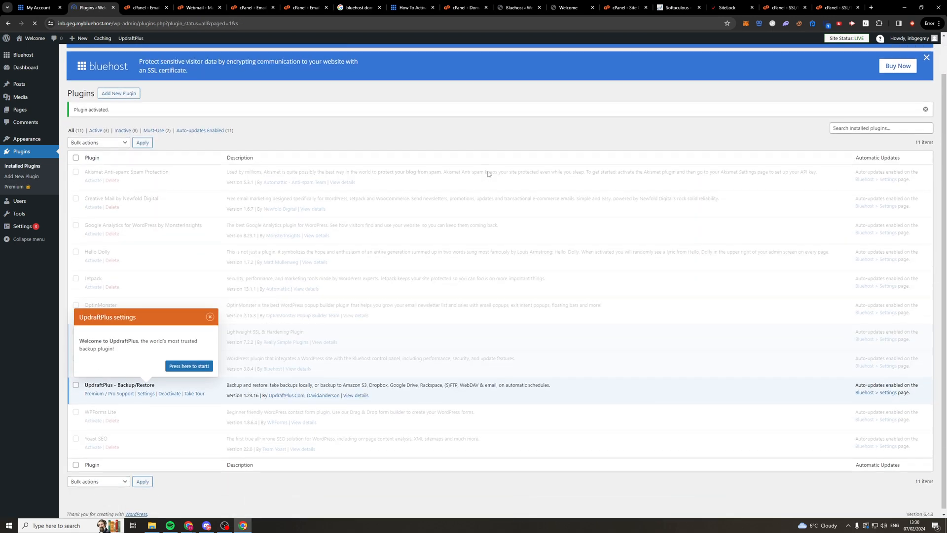
pyautogui.click(210, 313)
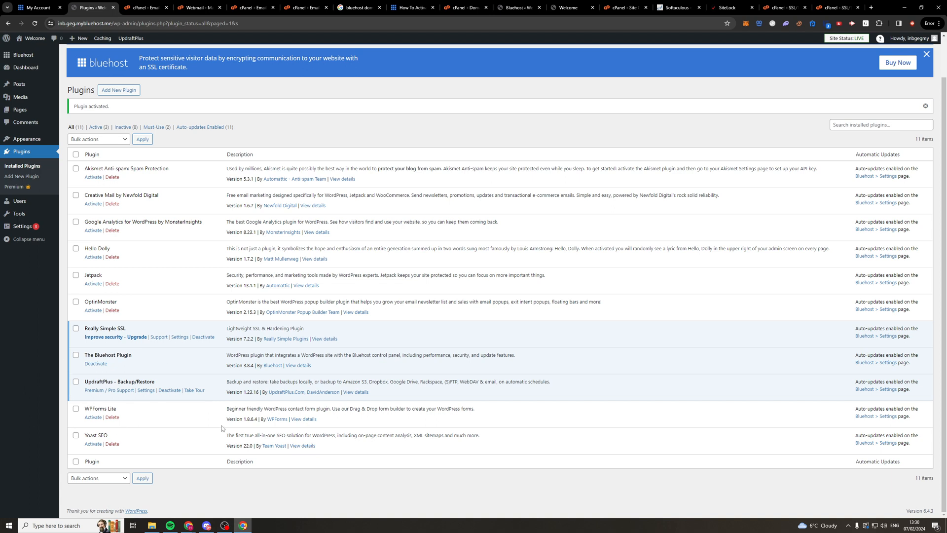
# - From the UpdraftPlus settings, run a backup including the database and files, allowing it to be deleted only manually
pyautogui.click(146, 391)
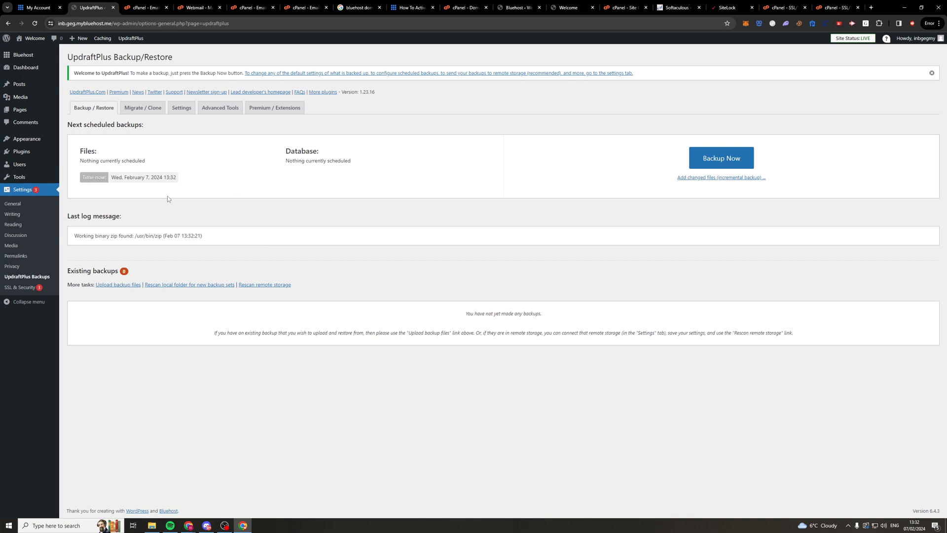
pyautogui.click(716, 159)
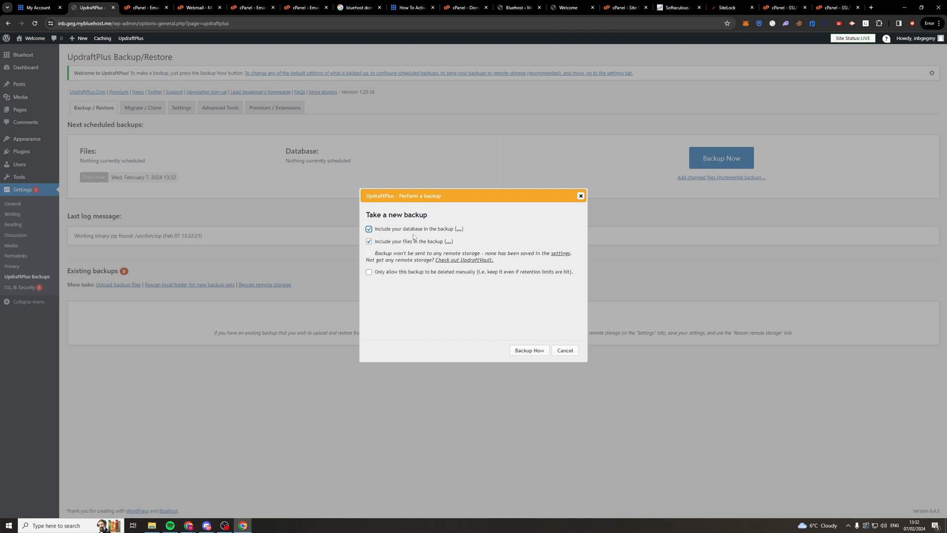
pyautogui.click(369, 271)
pyautogui.click(521, 351)
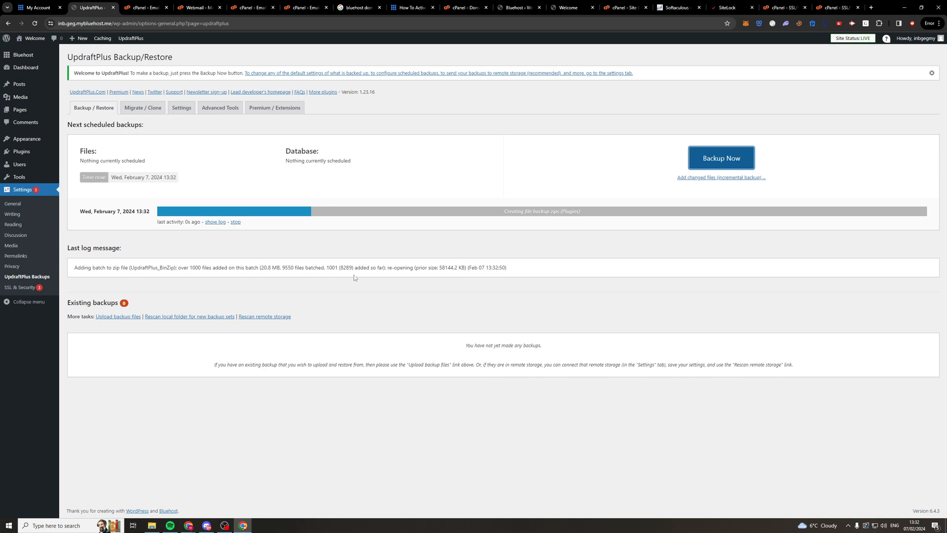
# - Examine the migrate and clone options, reading the UpdraftClone description, and dismiss the backup completion notice
pyautogui.click(150, 111)
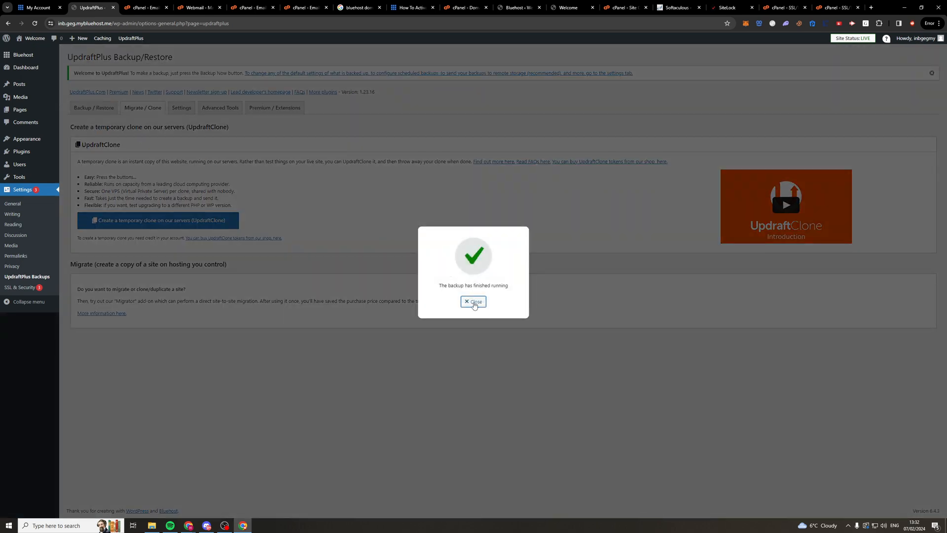
pyautogui.click(474, 302)
pyautogui.moveTo(105, 129); pyautogui.dragTo(230, 134)
pyautogui.click(153, 163)
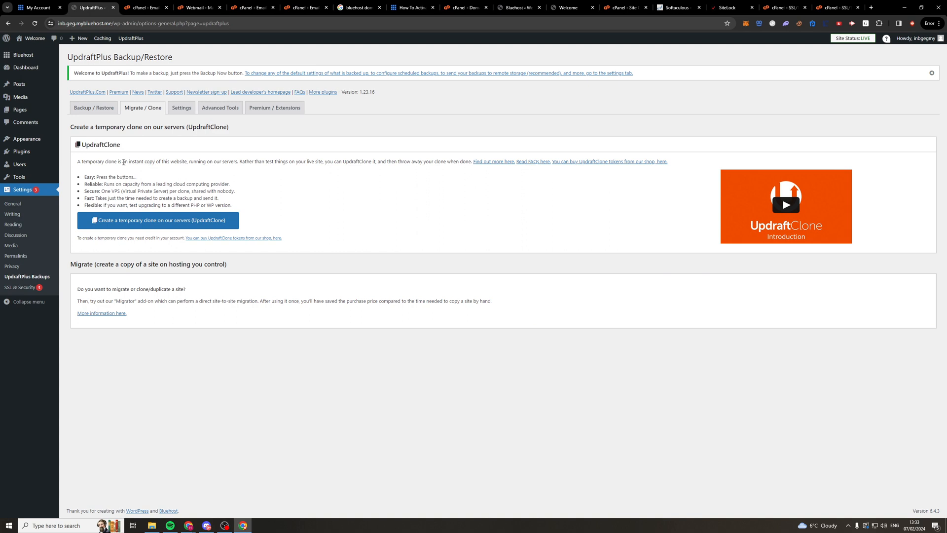
pyautogui.moveTo(123, 161); pyautogui.dragTo(268, 161)
pyautogui.click(111, 159)
pyautogui.moveTo(240, 161); pyautogui.dragTo(397, 160)
pyautogui.click(344, 173)
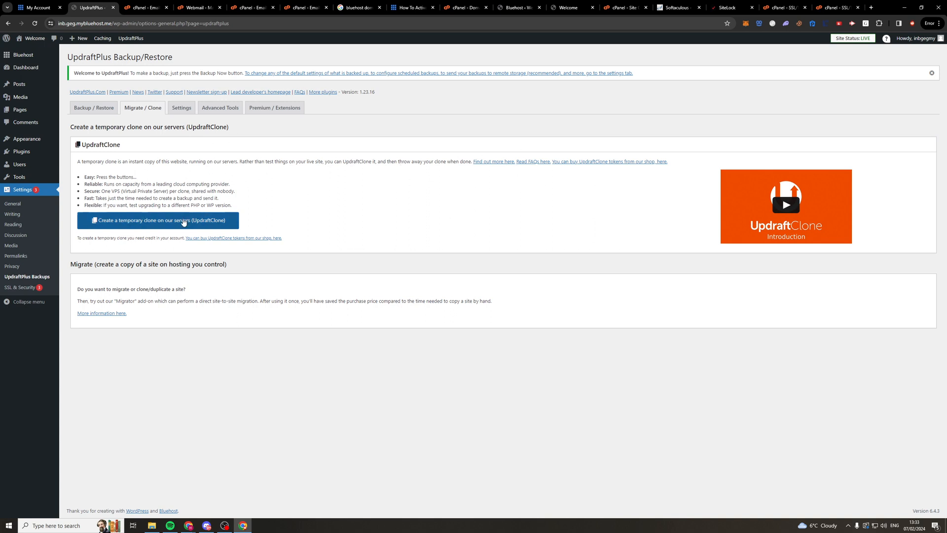
# - Open the UpdraftPlus backup settings and examine the files backup schedule options and the number of backups to retain
pyautogui.click(180, 110)
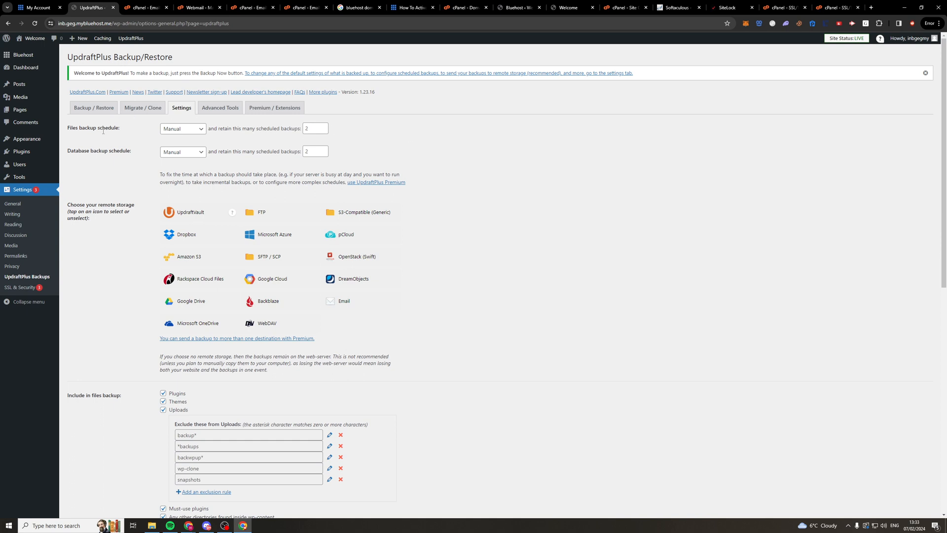
pyautogui.click(166, 131)
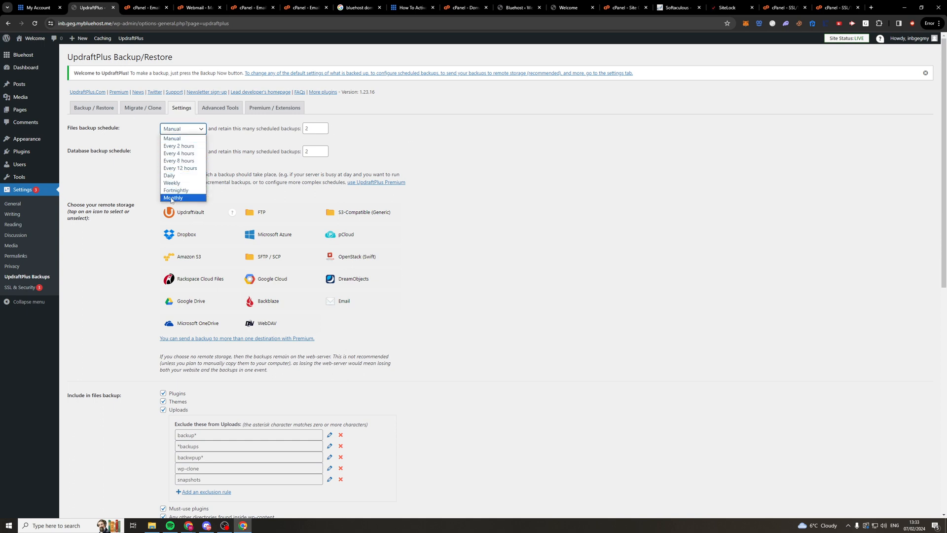
pyautogui.click(265, 127)
pyautogui.moveTo(222, 135); pyautogui.dragTo(284, 131)
pyautogui.moveTo(289, 129); pyautogui.dragTo(298, 130)
pyautogui.click(316, 128)
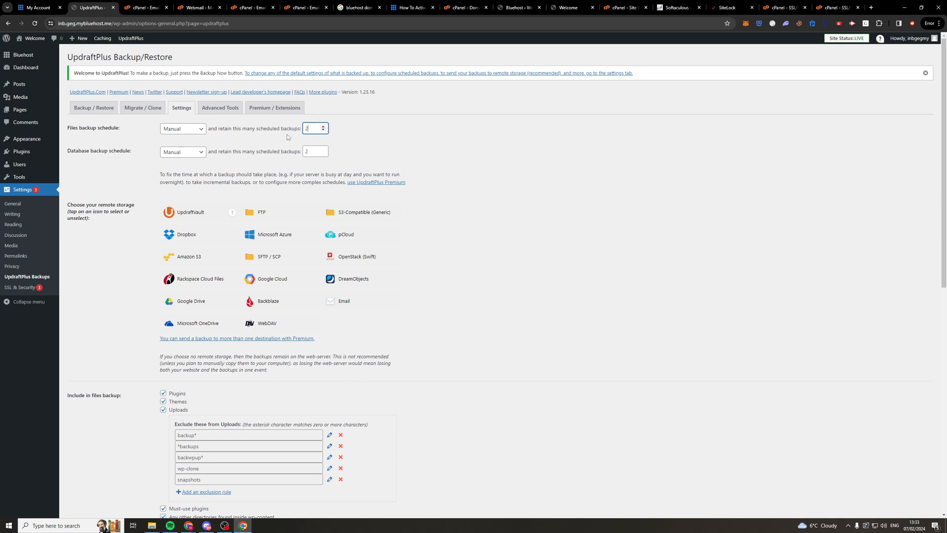
pyautogui.click(139, 160)
# - Examine the database backup schedule options and the note on fixing the backup time
pyautogui.moveTo(79, 151); pyautogui.dragTo(101, 151)
pyautogui.click(172, 151)
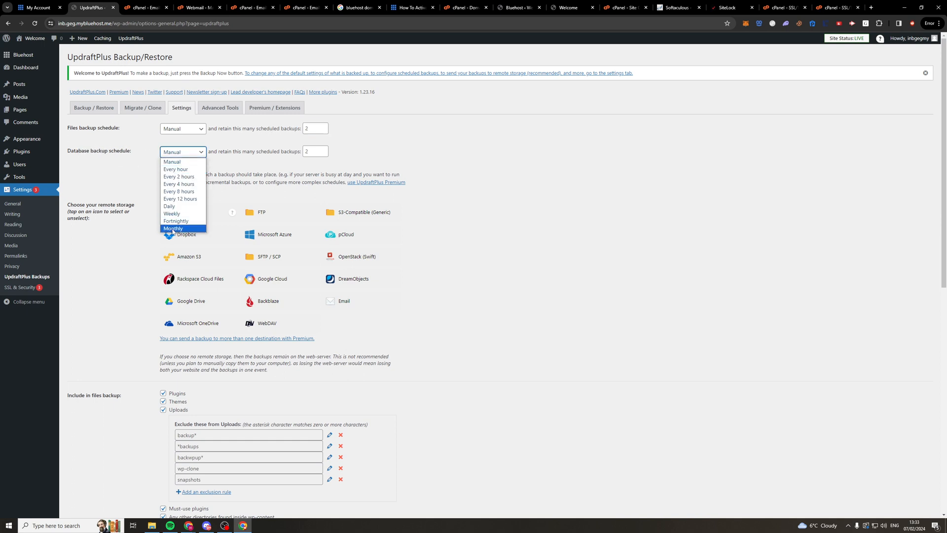
pyautogui.click(185, 162)
pyautogui.moveTo(159, 177); pyautogui.dragTo(307, 166)
pyautogui.scroll(-1, 102, 187)
pyautogui.click(102, 186)
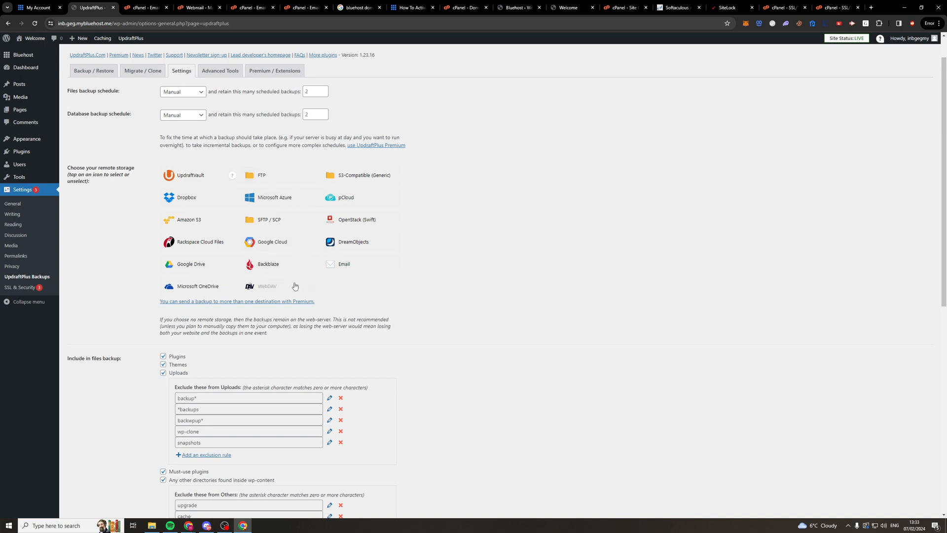
# - Try Google Cloud as the remote storage destination and deselect it again
pyautogui.click(271, 247)
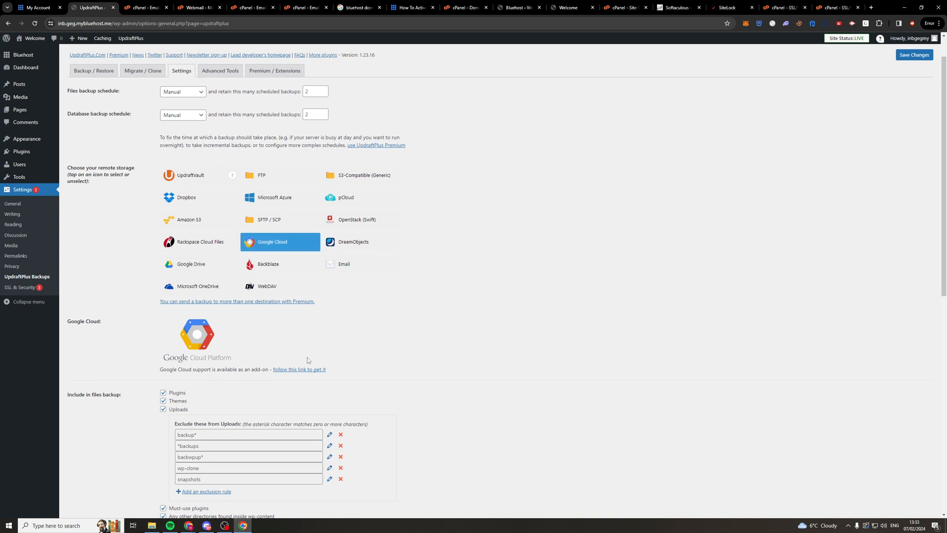
pyautogui.click(273, 250)
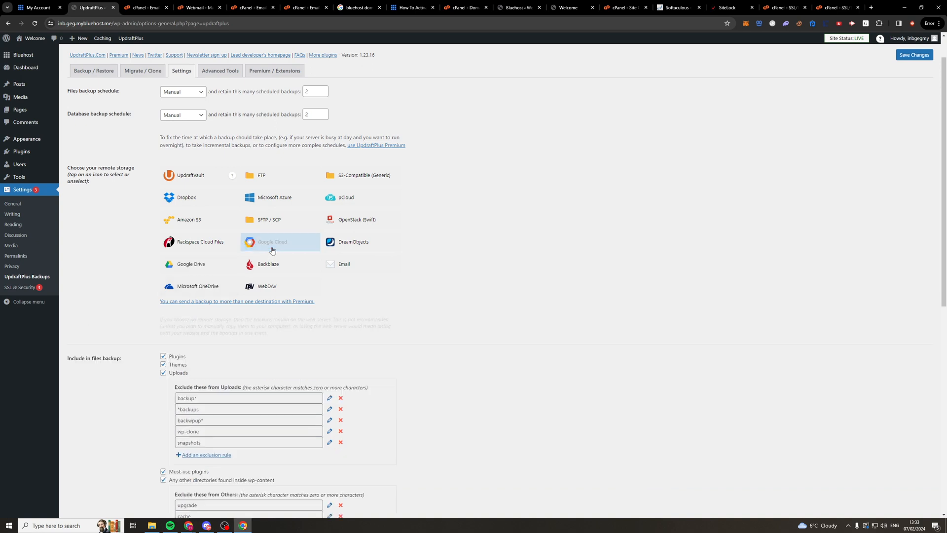
# - Try switching the inclusion of plugins, themes and uploads in the files backup off and on
pyautogui.middleClick(492, 197)
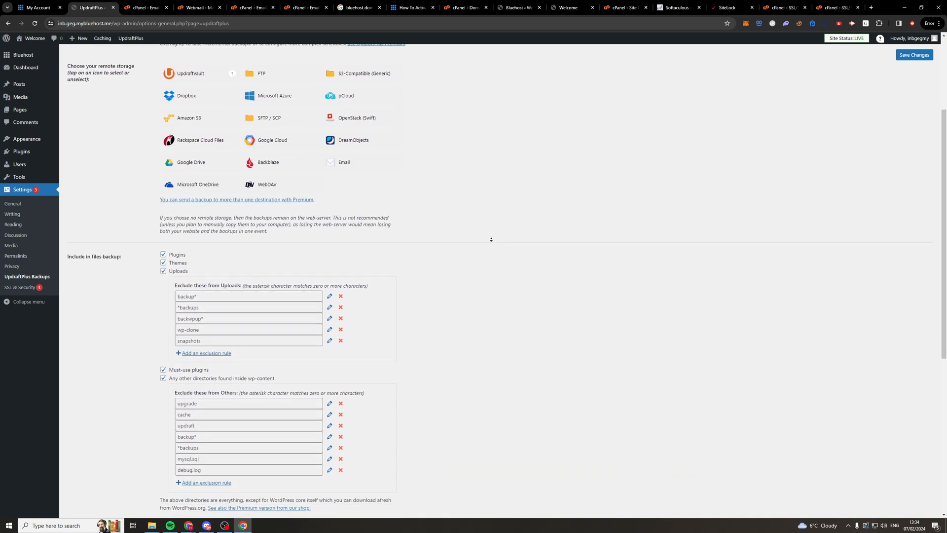
pyautogui.middleClick(491, 239)
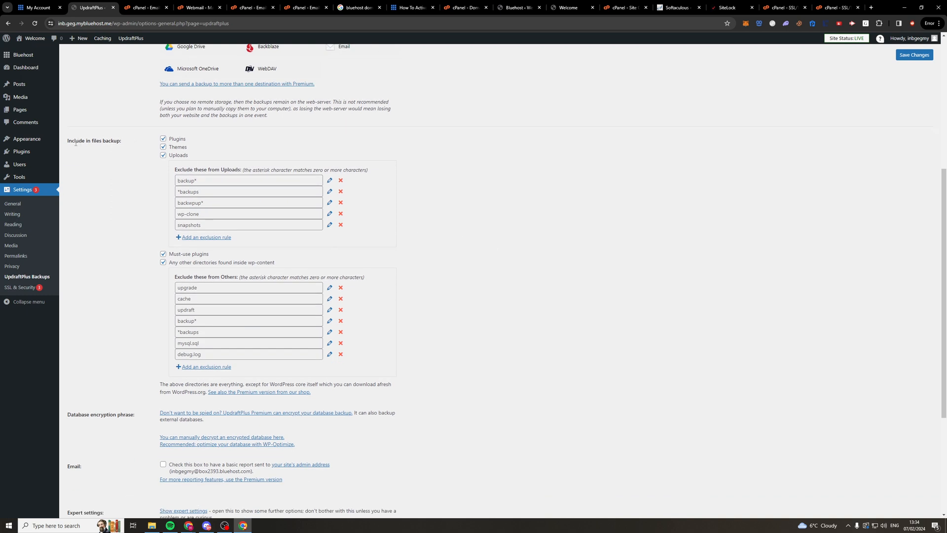
pyautogui.moveTo(74, 143); pyautogui.dragTo(123, 146)
pyautogui.click(276, 137)
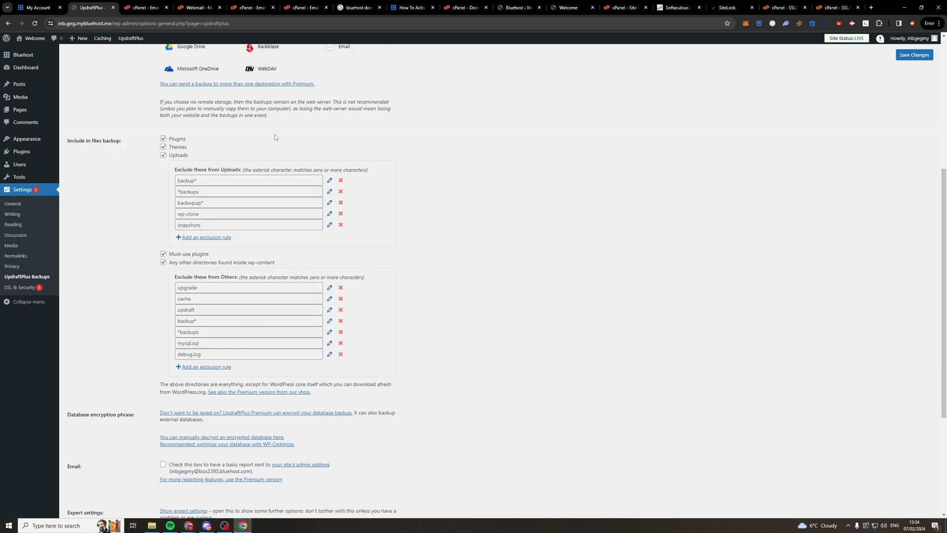
pyautogui.click(163, 139)
pyautogui.click(164, 140)
pyautogui.click(163, 147)
pyautogui.click(165, 147)
pyautogui.click(165, 155)
# - Show the expert settings, review them and save the UpdraftPlus settings
pyautogui.middleClick(158, 197)
pyautogui.middleClick(145, 223)
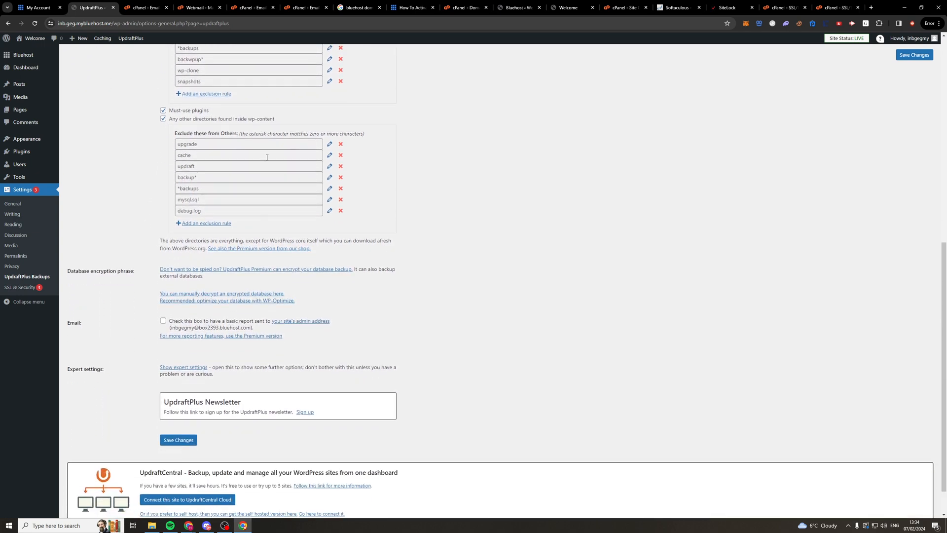
pyautogui.scroll(-1, 319, 192)
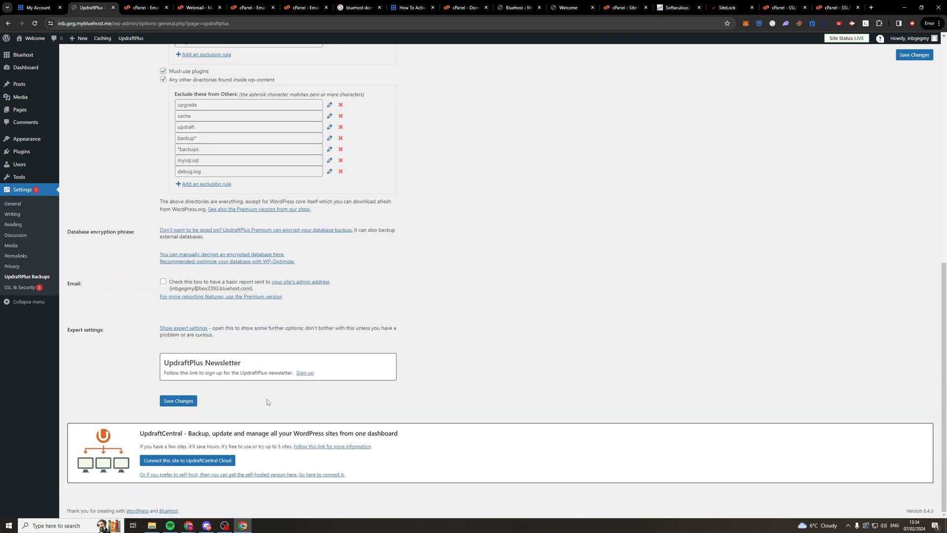
pyautogui.click(179, 329)
pyautogui.scroll(-1, 440, 273)
pyautogui.scroll(-3, 440, 274)
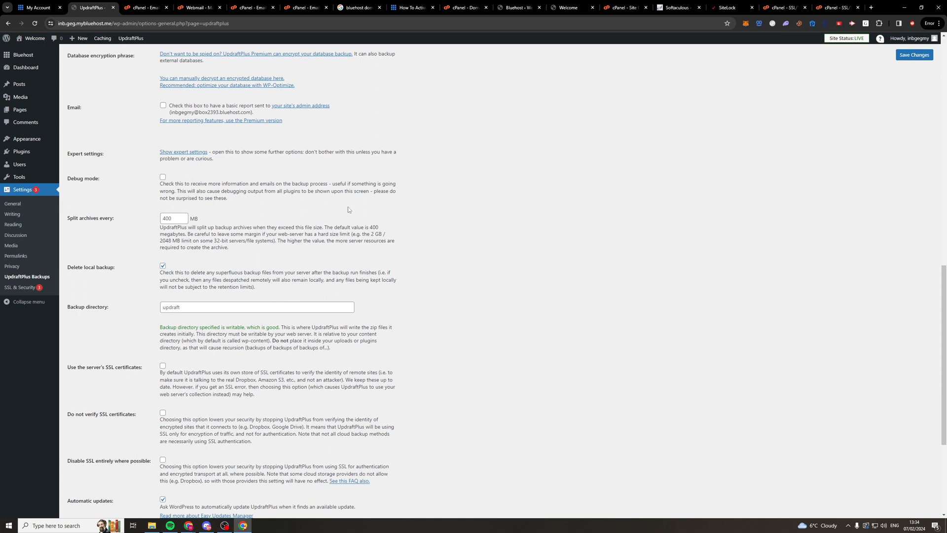
pyautogui.scroll(-3, 348, 209)
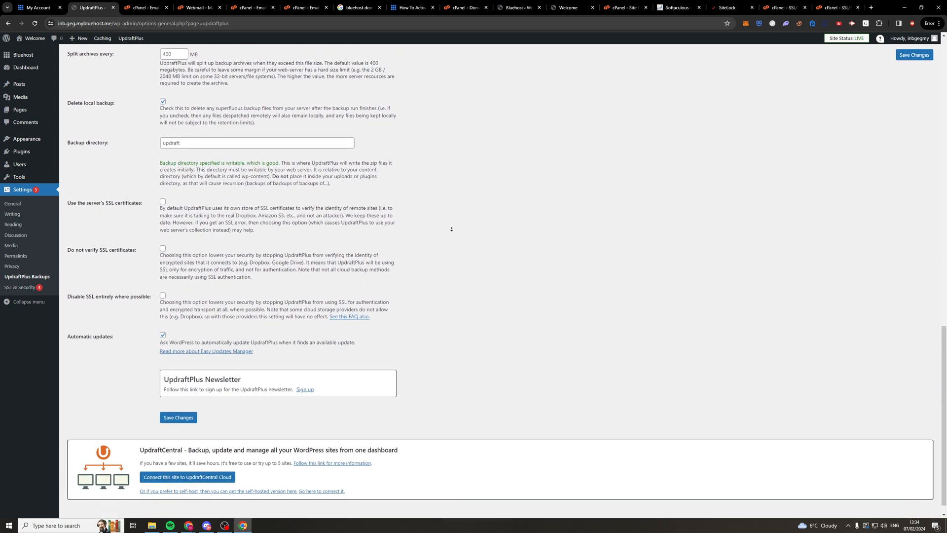
pyautogui.scroll(-1, 451, 228)
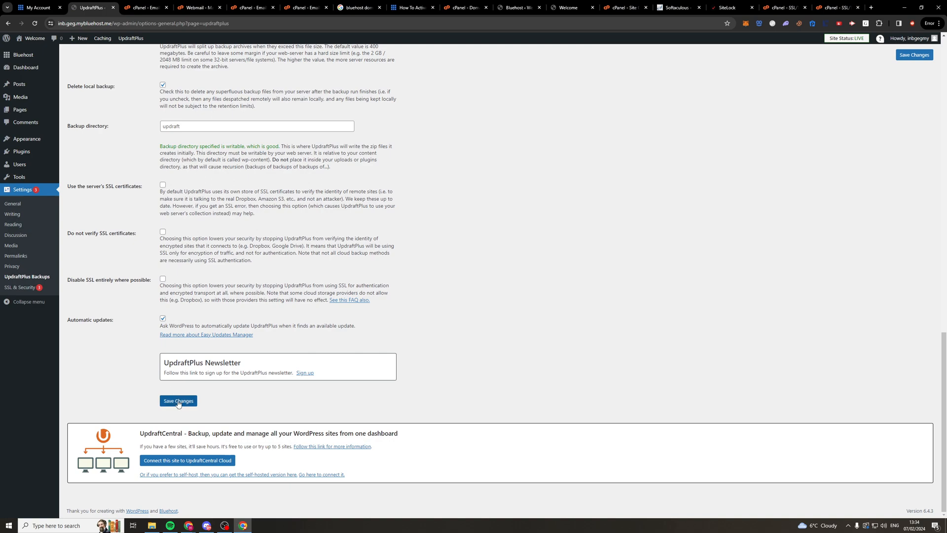
pyautogui.click(179, 401)
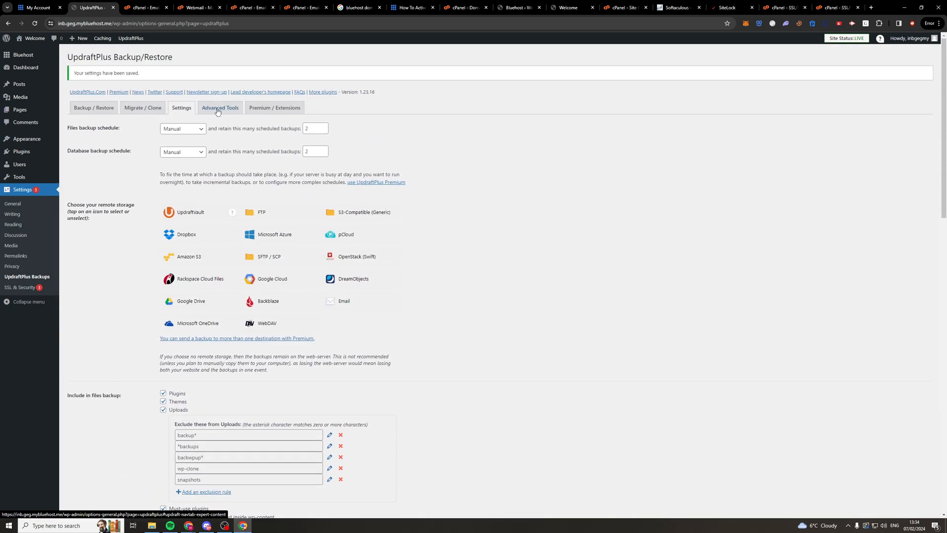
# - Review the advanced tools from site information and lock settings through UpdraftCentral, database search/replace, site and database size, export/import and wipe settings
pyautogui.click(219, 112)
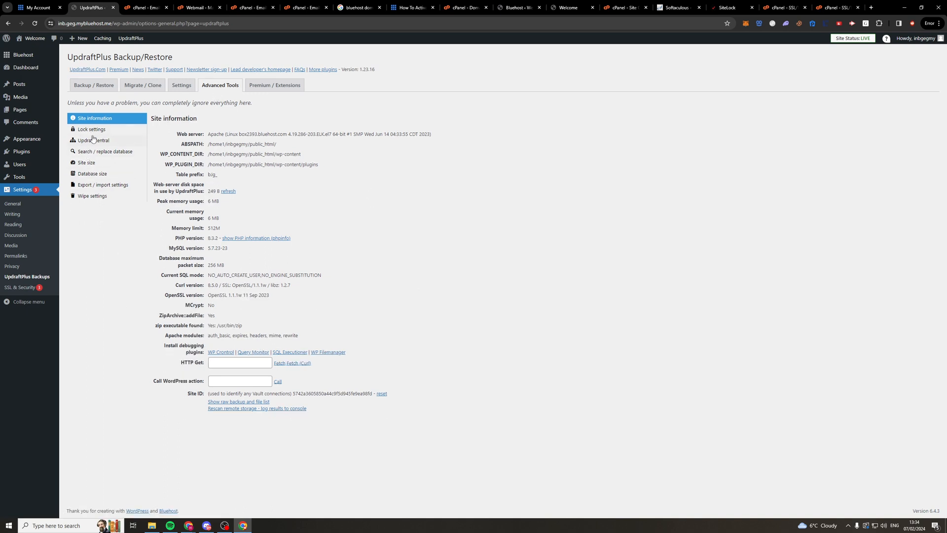
pyautogui.click(95, 131)
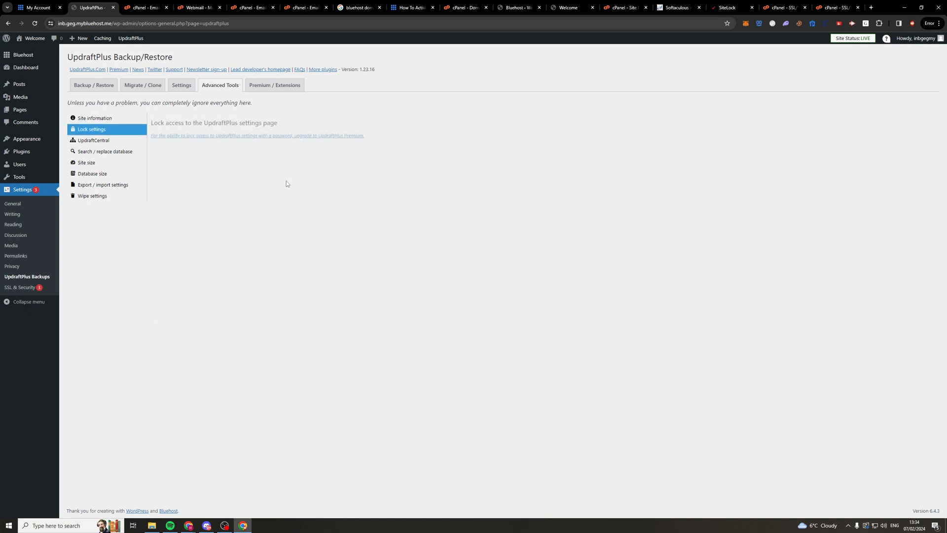
pyautogui.click(110, 143)
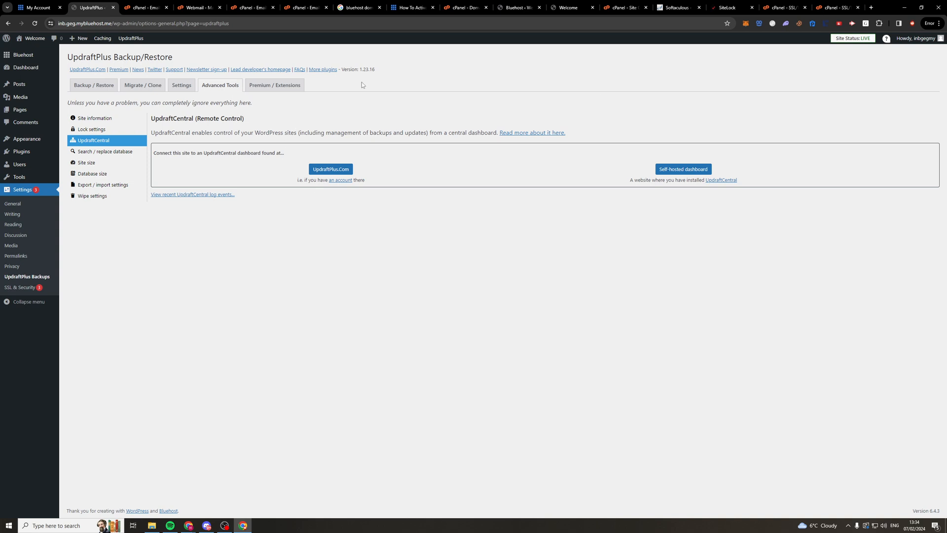
pyautogui.click(101, 152)
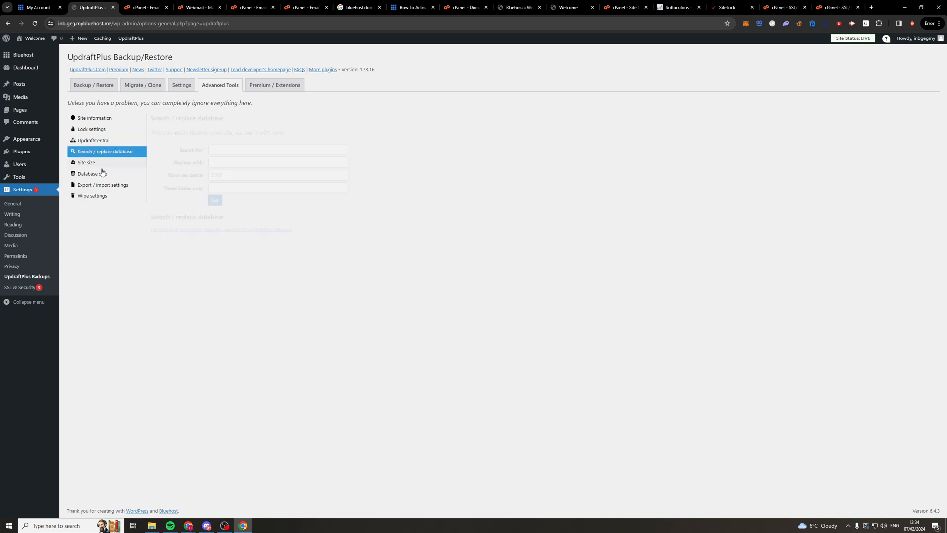
pyautogui.click(119, 163)
pyautogui.click(109, 173)
pyautogui.click(100, 185)
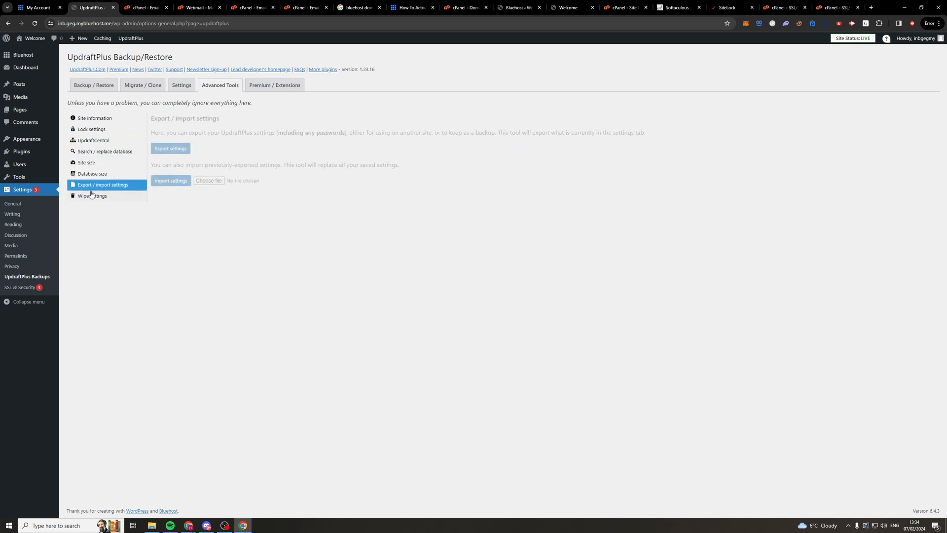
pyautogui.click(89, 196)
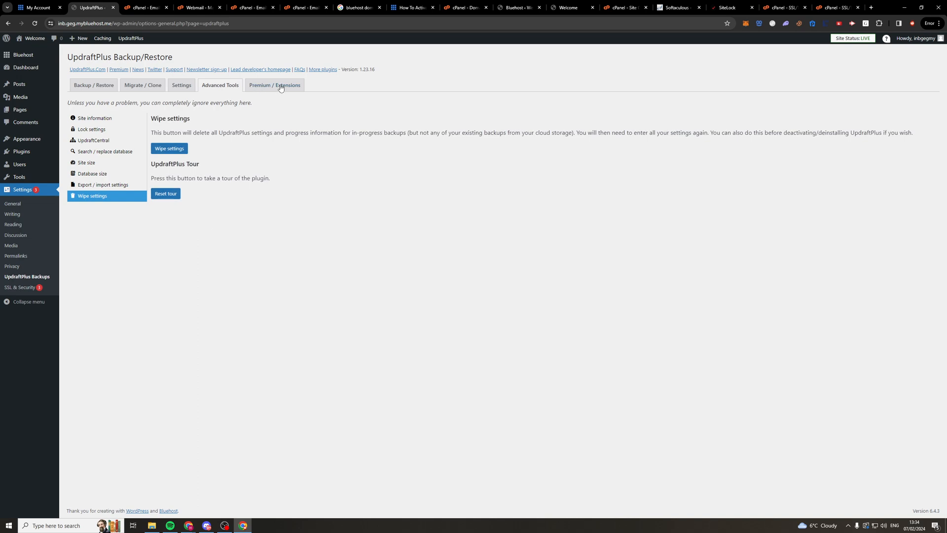
# - Examine the free versus Premium features comparison down to the other Updraft Team plugins, and return to the backup and restore overview
pyautogui.click(278, 86)
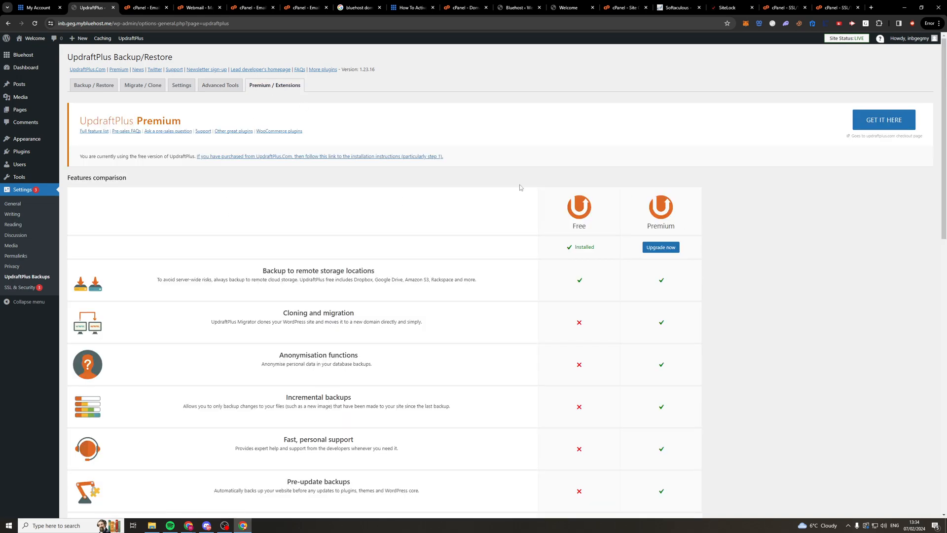
pyautogui.scroll(-10, 423, 305)
pyautogui.scroll(10, 774, 303)
pyautogui.moveTo(632, 211); pyautogui.dragTo(624, 273)
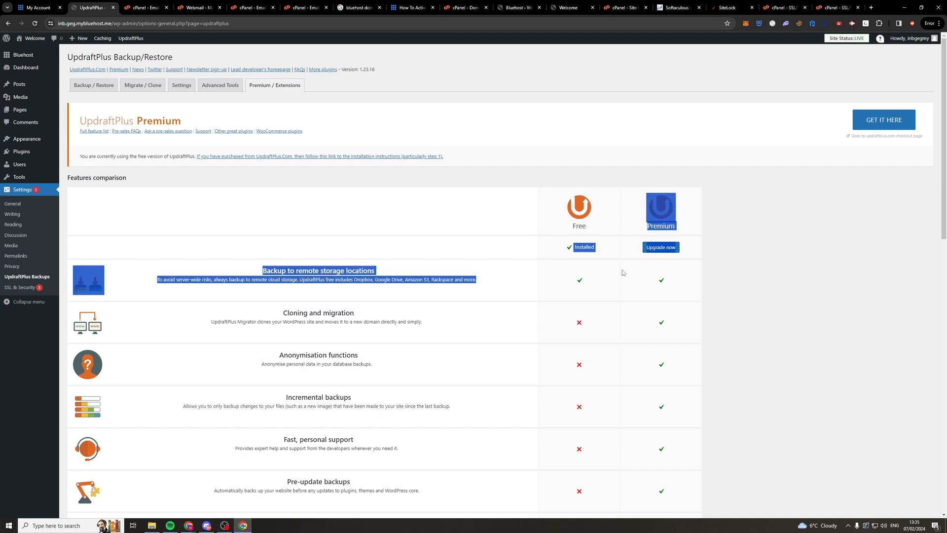
pyautogui.middleClick(748, 250)
pyautogui.scroll(-3, 723, 211)
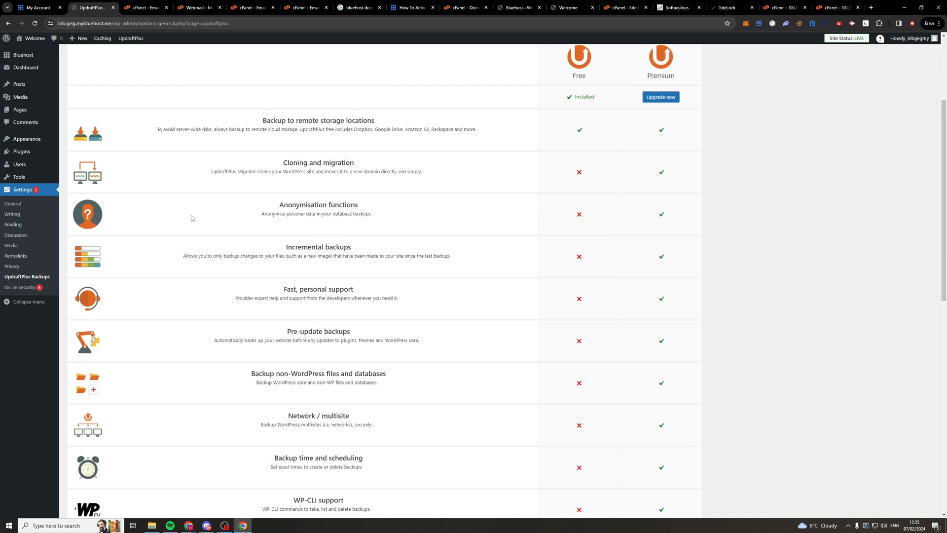
pyautogui.scroll(-9, 622, 197)
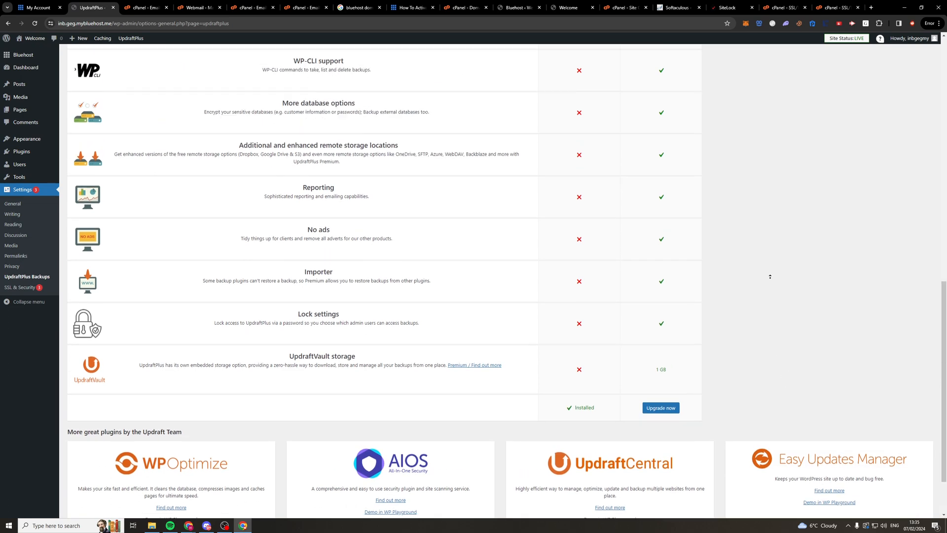
pyautogui.scroll(-2, 769, 340)
pyautogui.scroll(13, 682, 155)
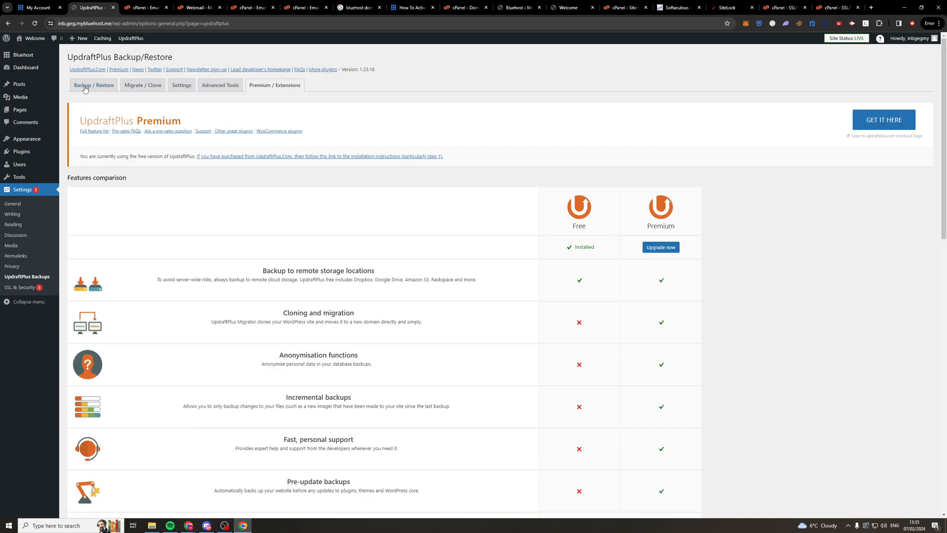
pyautogui.click(85, 87)
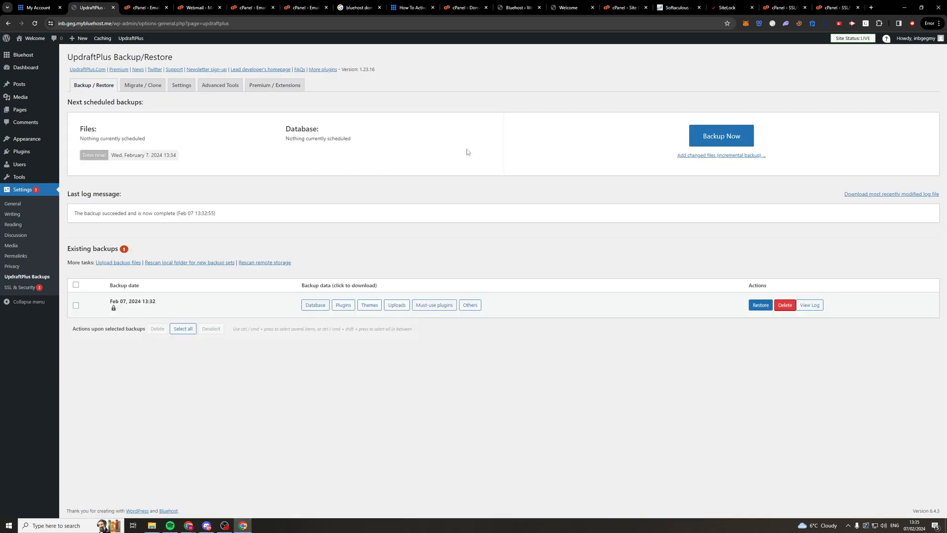